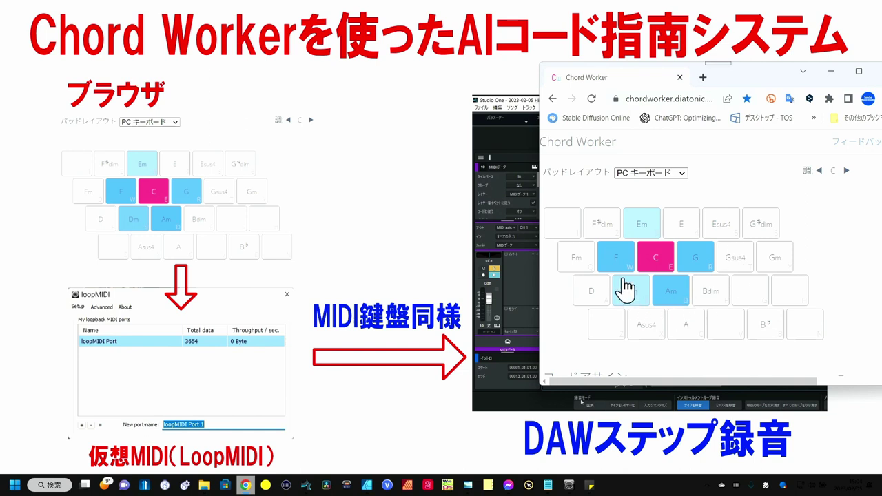
- Switch to Studio One and audition the song from the beginning with XPand2's Sonchoリズム preset
click(245, 485)
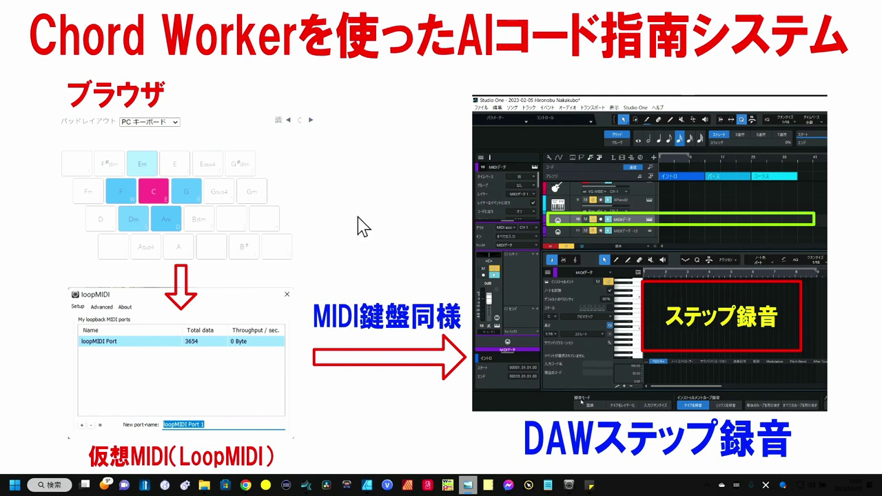
key(alt+Tab)
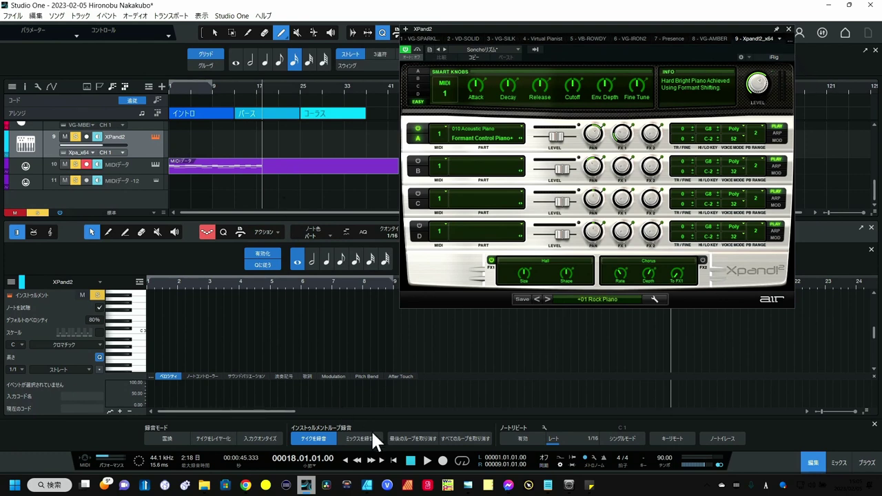
click(394, 461)
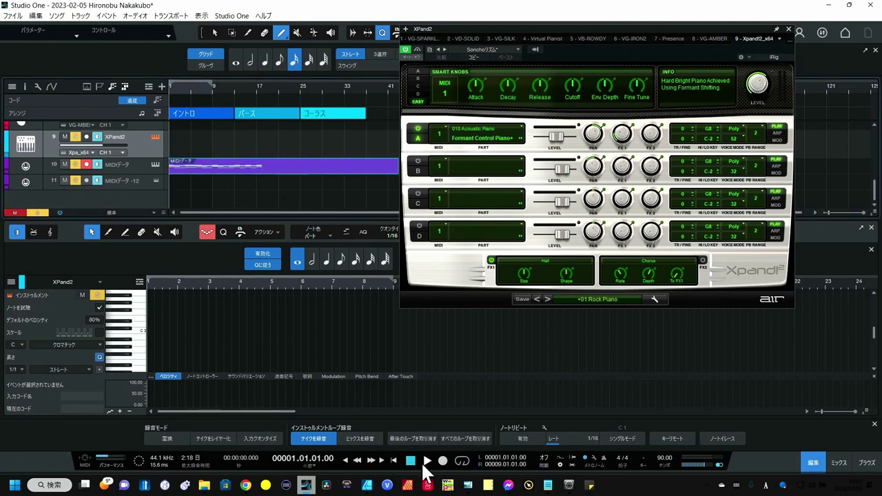
click(421, 462)
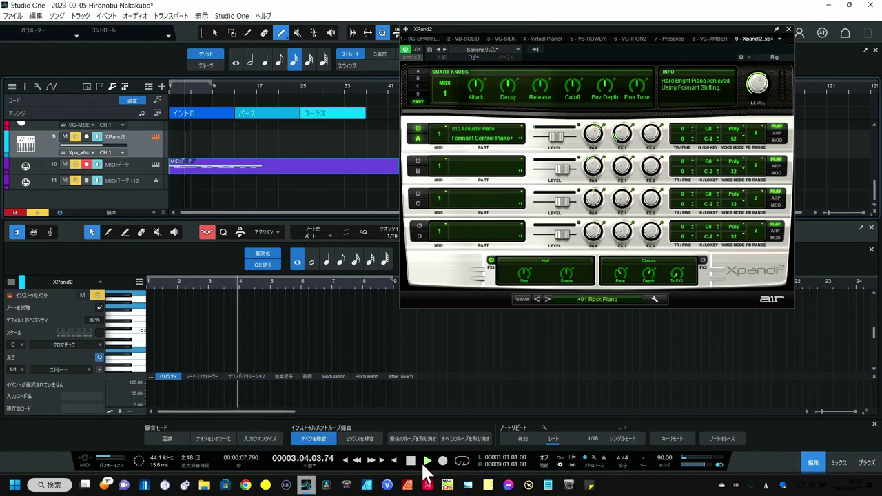
click(411, 461)
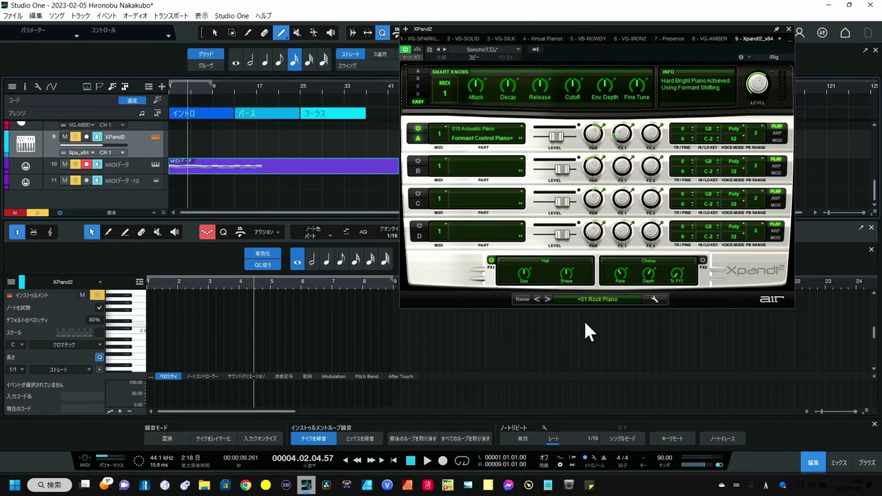
- Load the アルペジオ preset in the XPand2 instrument and play the song with it
click(596, 300)
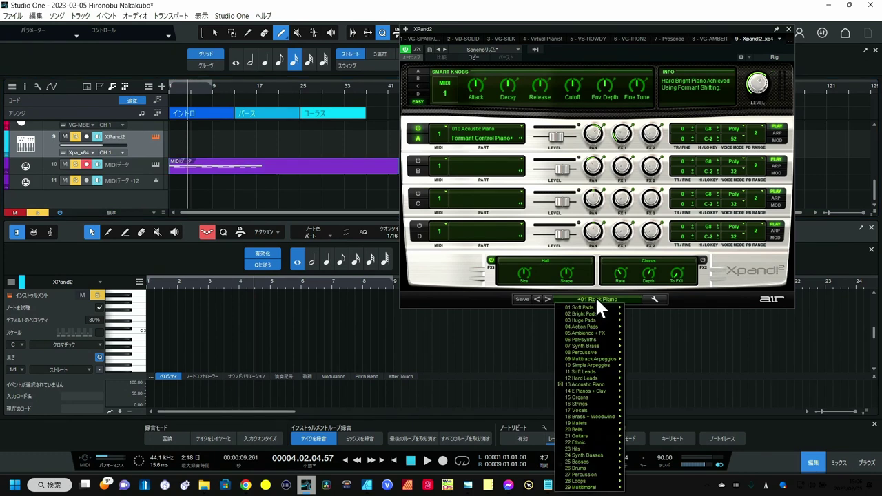
click(459, 48)
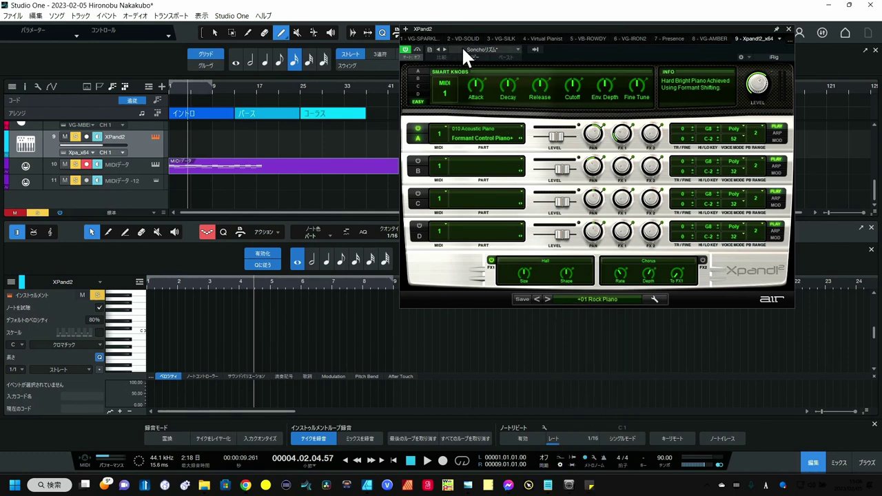
click(462, 46)
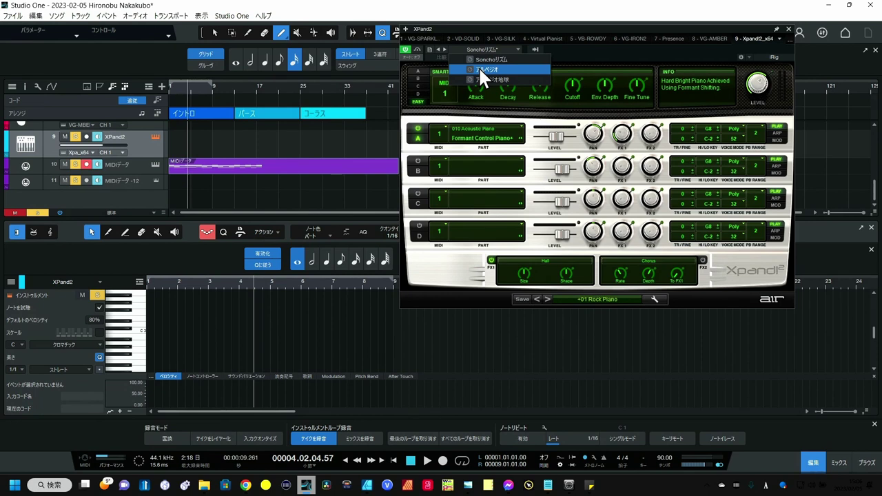
click(427, 459)
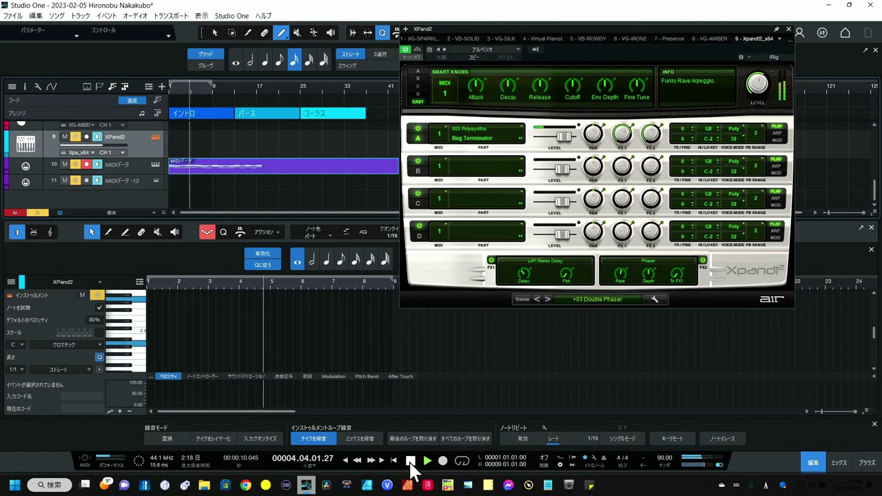
click(409, 461)
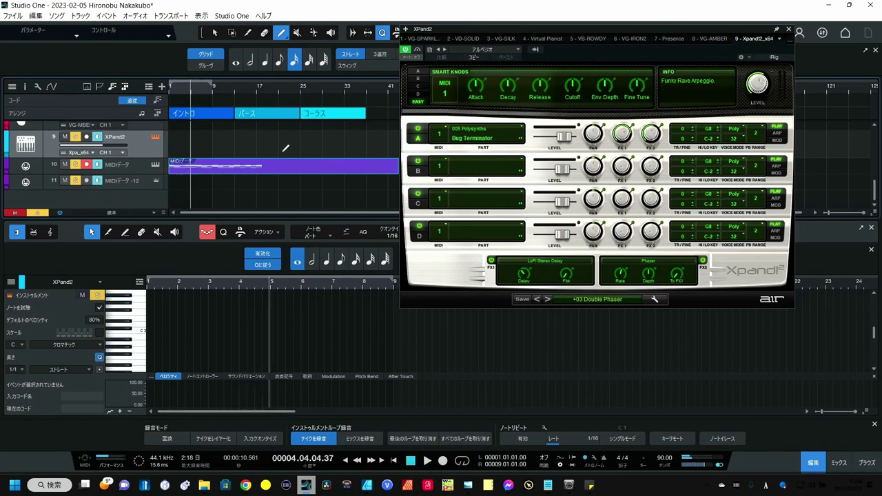
- Inspect the MIDIデータ track's MIDI Polysher instrument and the XPand2 track's list of available MIDI inputs
click(157, 163)
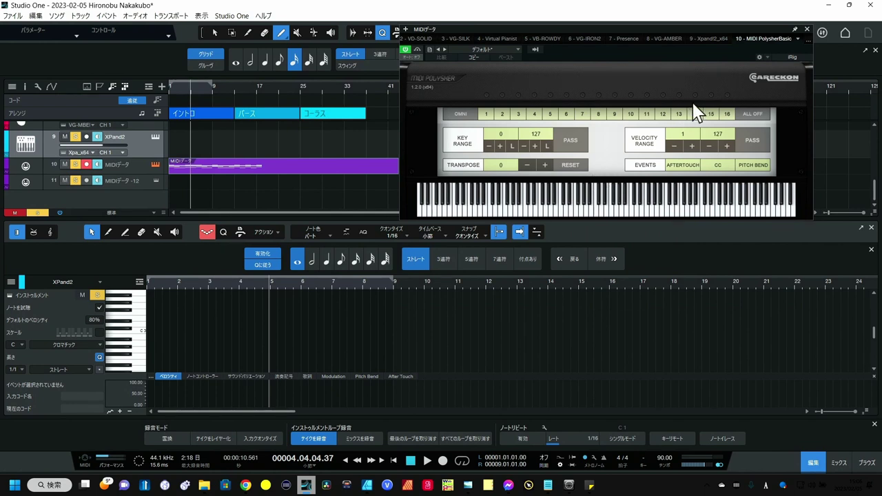
click(806, 29)
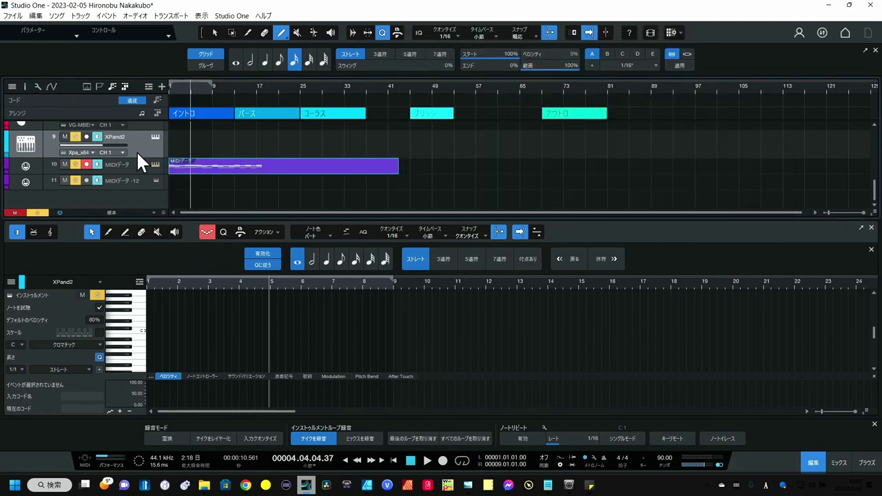
click(24, 86)
click(49, 197)
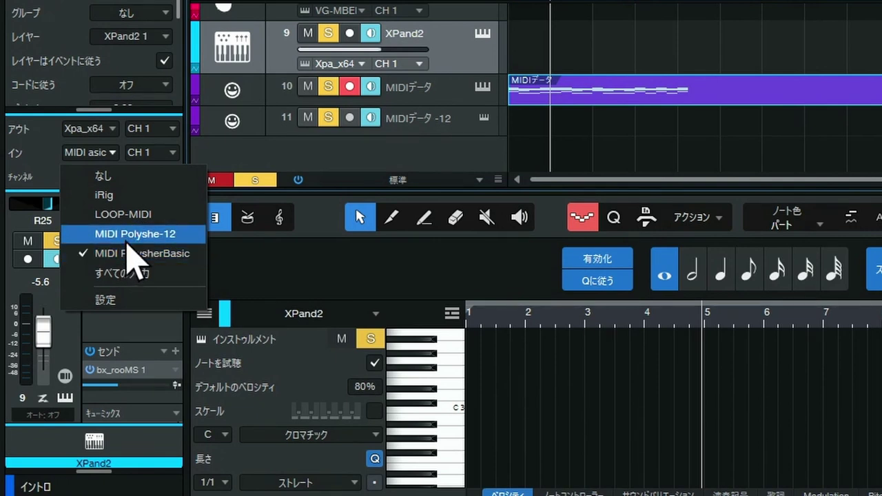
click(441, 142)
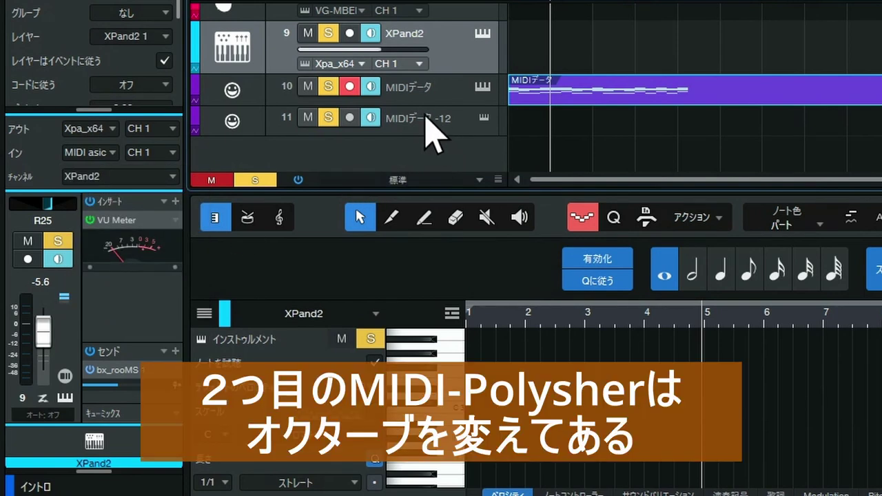
- Set the input of the MIDIデータ -12 track to MIDI PolysherBasic
click(425, 117)
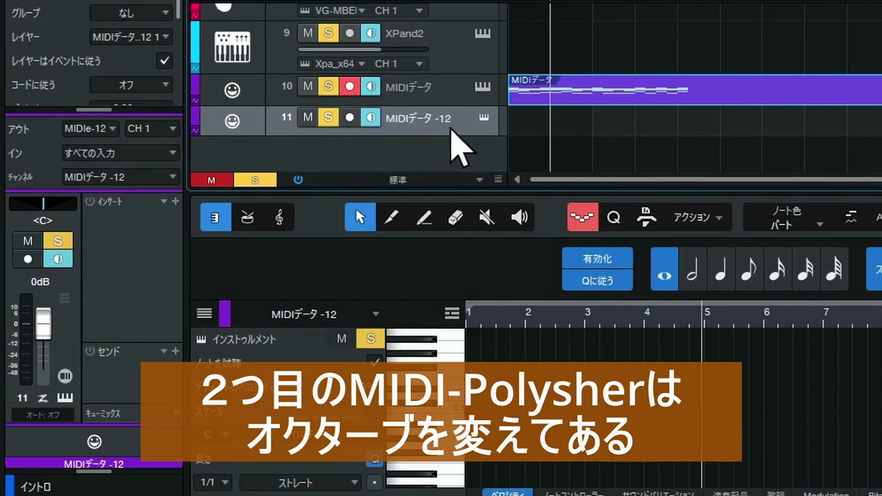
click(154, 156)
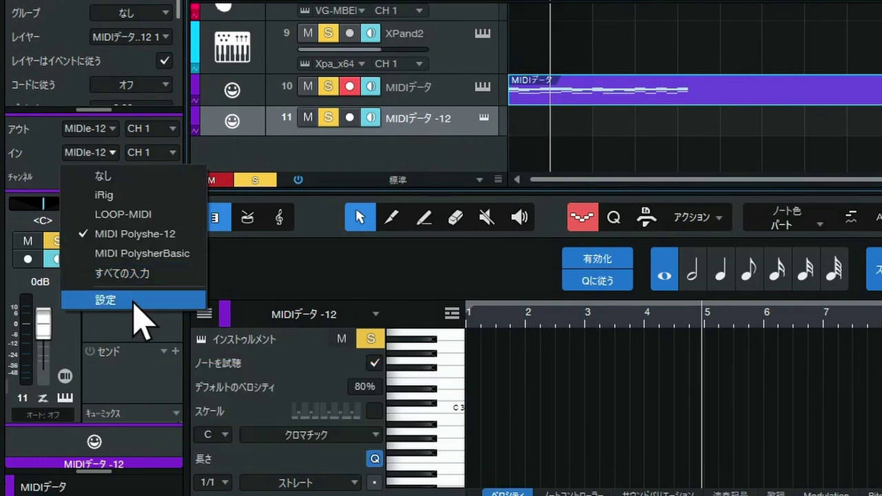
click(143, 254)
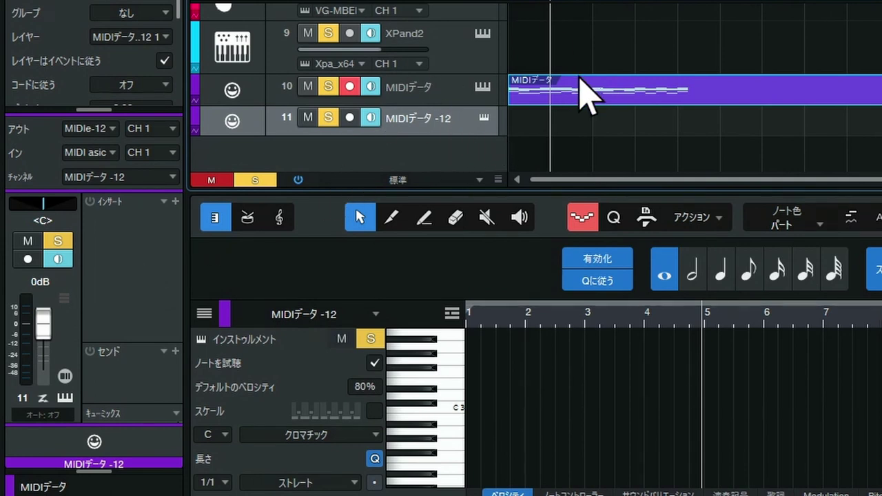
- Try moving the MIDIデータ event down to the MIDIデータ -12 track, and undo the move
drag(583, 96, 582, 127)
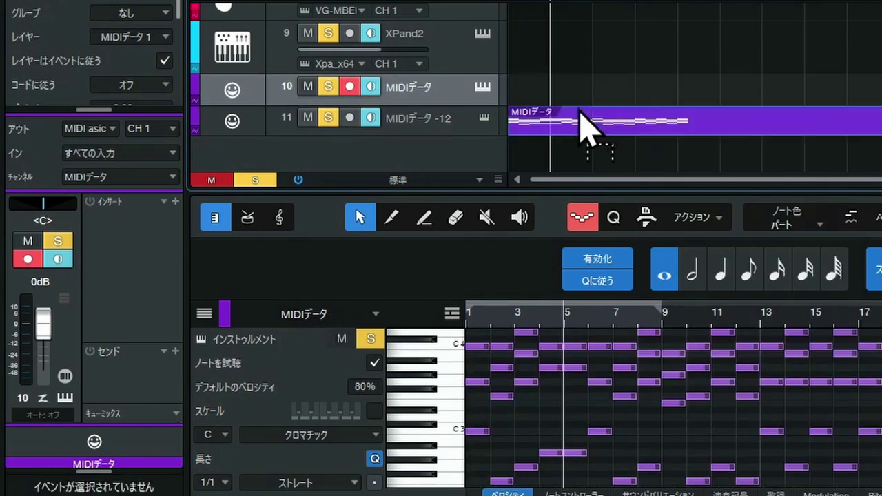
key(ctrl+z)
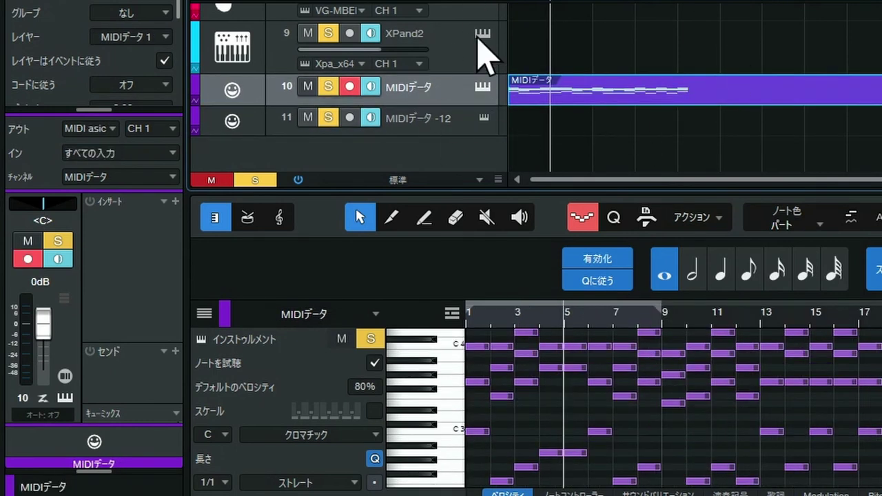
- Solo the Virtual Pianist track and play the song from the beginning
scroll(441, 117, up, 4)
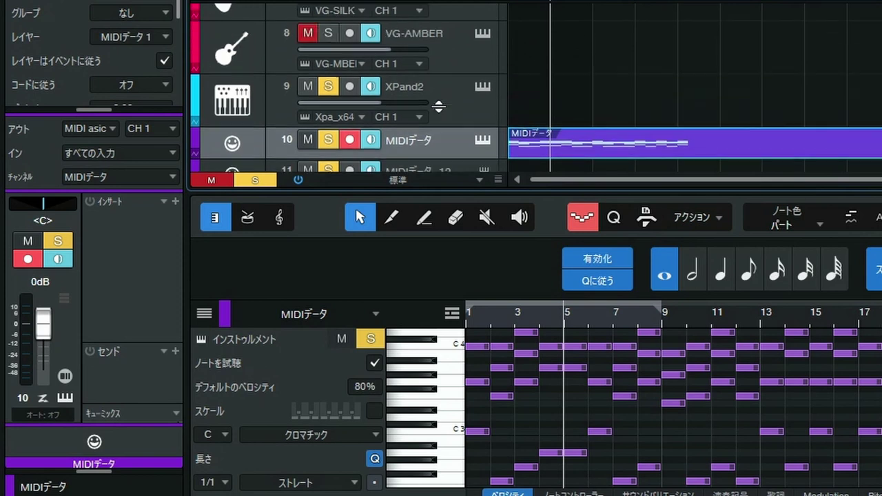
scroll(438, 114, up, 3)
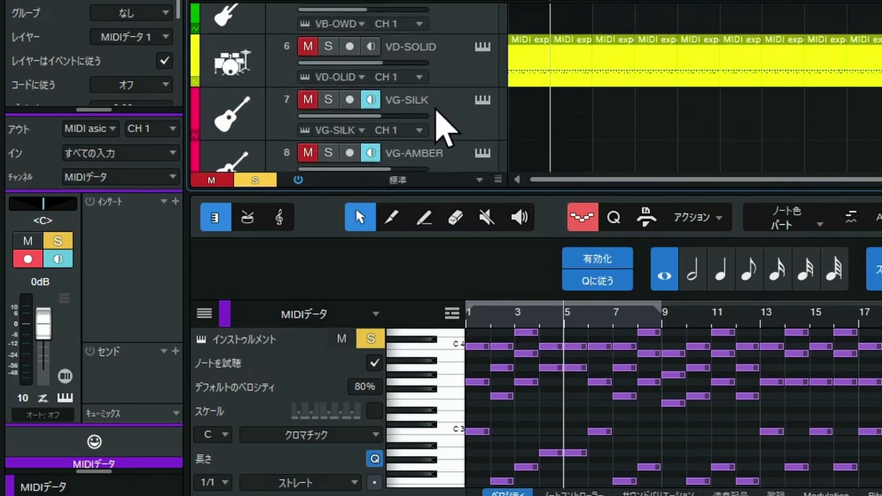
scroll(444, 124, up, 1)
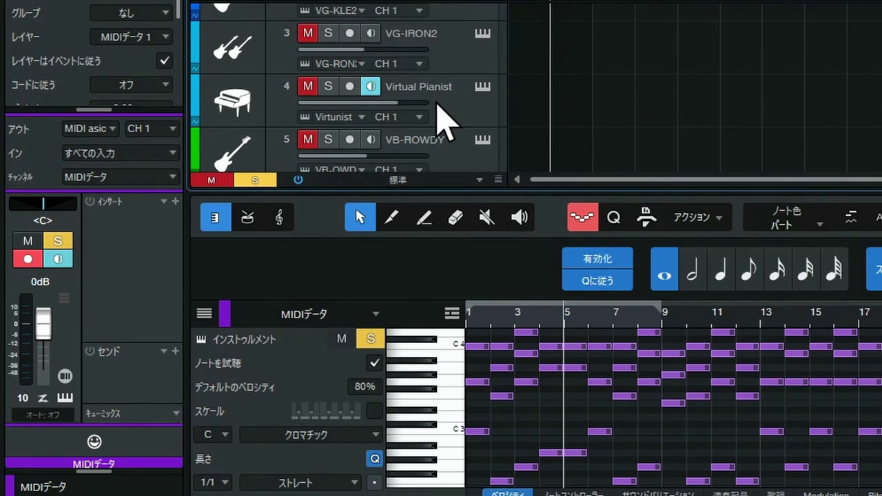
scroll(439, 111, down, 1)
click(329, 35)
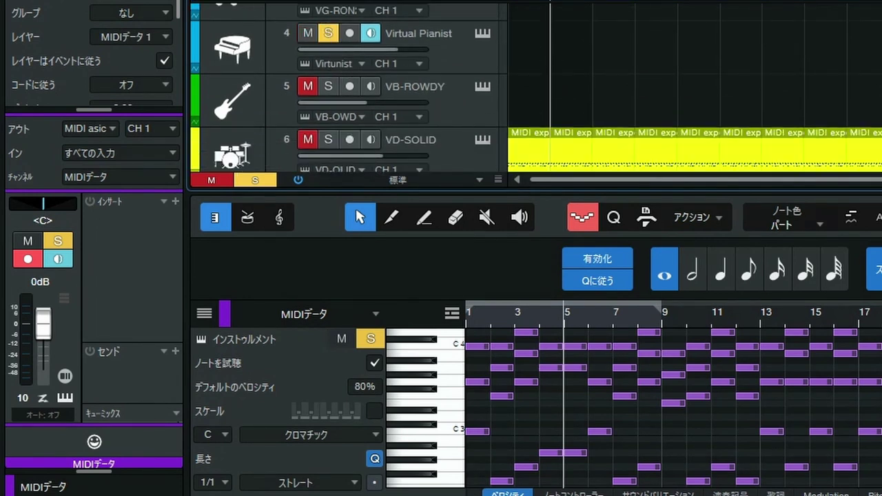
key(comma)
key(space)
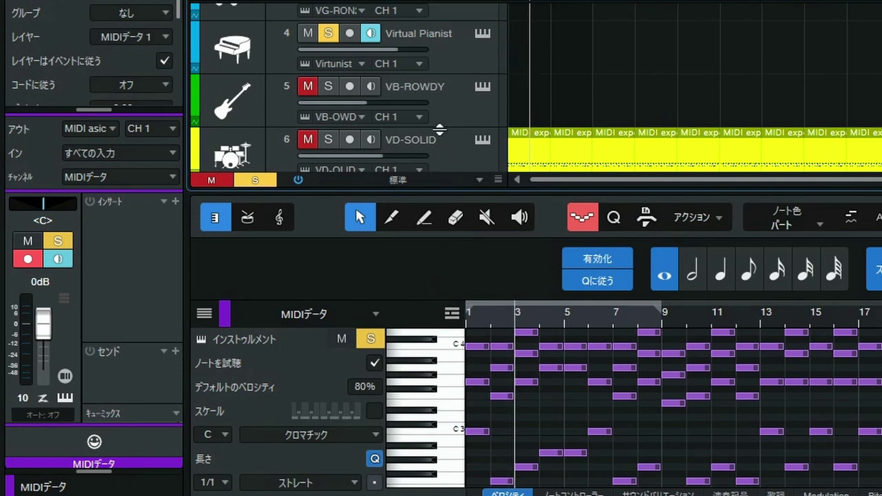
- Solo the VG-IRON2 guitar in place of Virtual Pianist, and add the VD-SOLID drums to the soloed tracks
scroll(438, 130, up, 1)
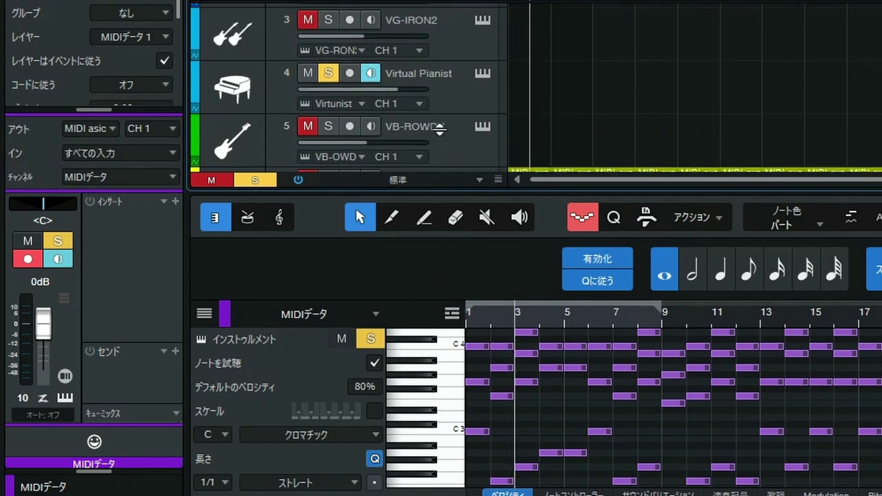
click(328, 20)
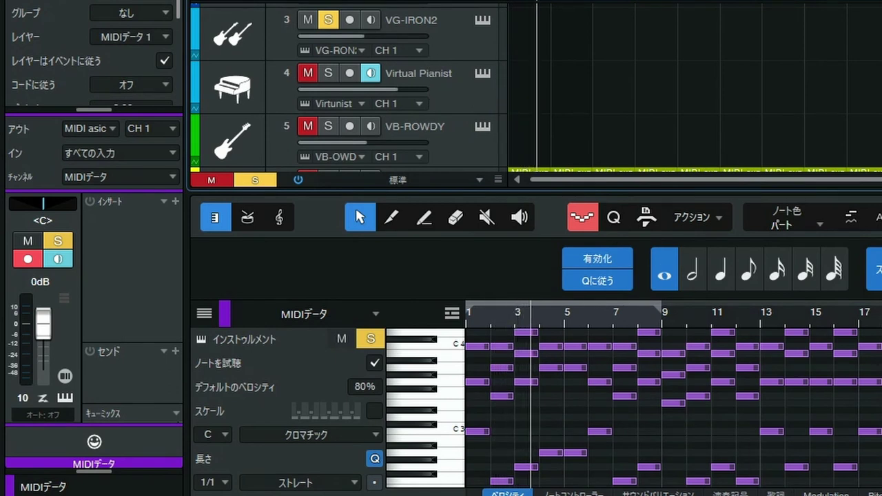
scroll(453, 49, down, 1)
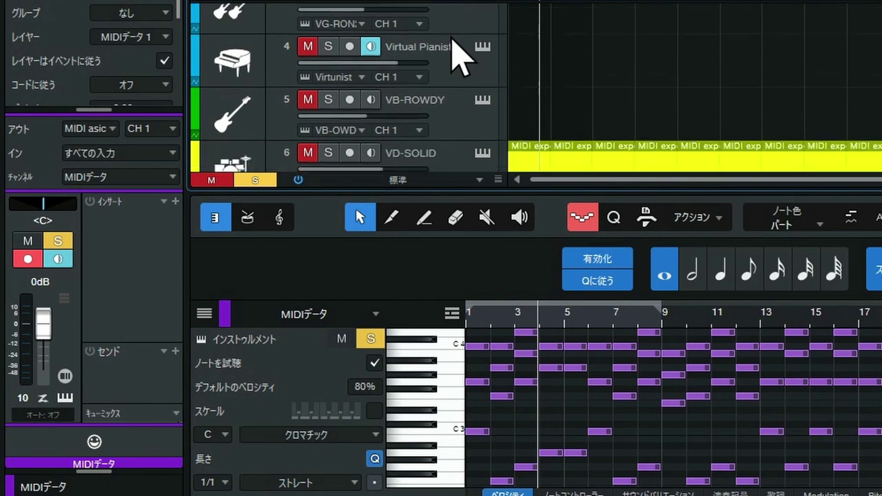
scroll(453, 40, down, 1)
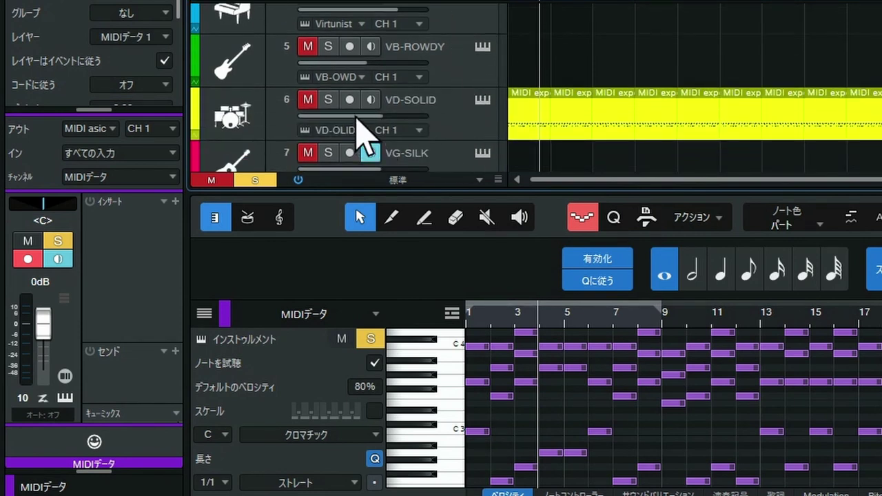
click(329, 101)
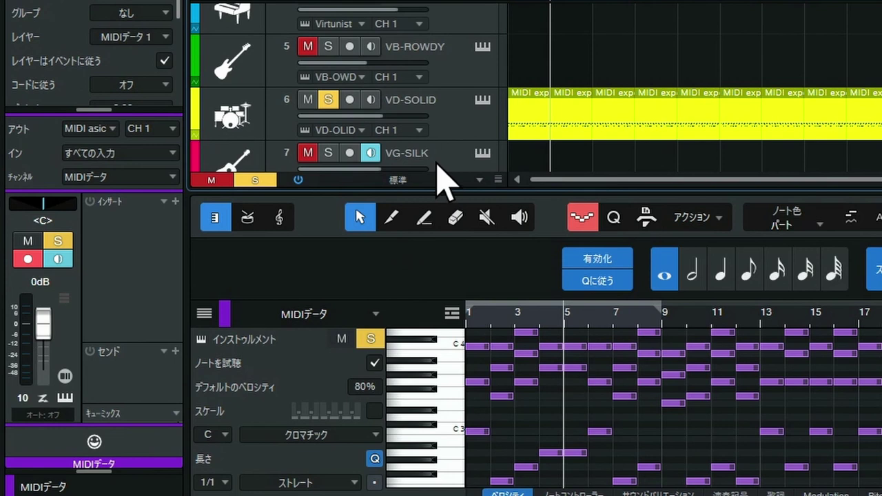
- Solo the VG-AMBER guitar track as well and open its instrument window
scroll(441, 181, up, 1)
scroll(381, 95, up, 1)
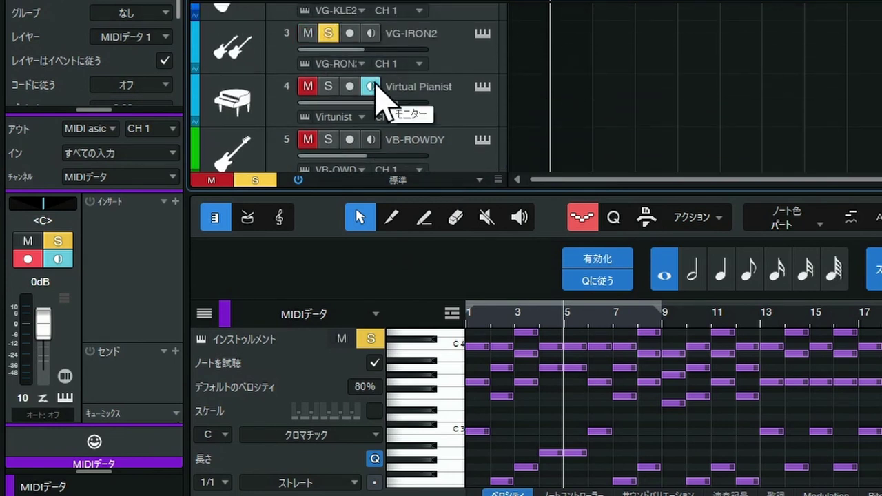
scroll(453, 89, down, 3)
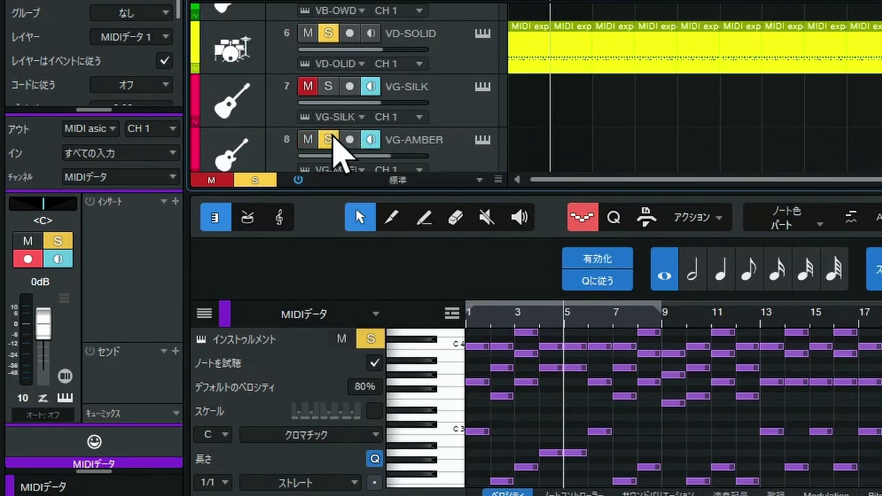
scroll(310, 146, down, 1)
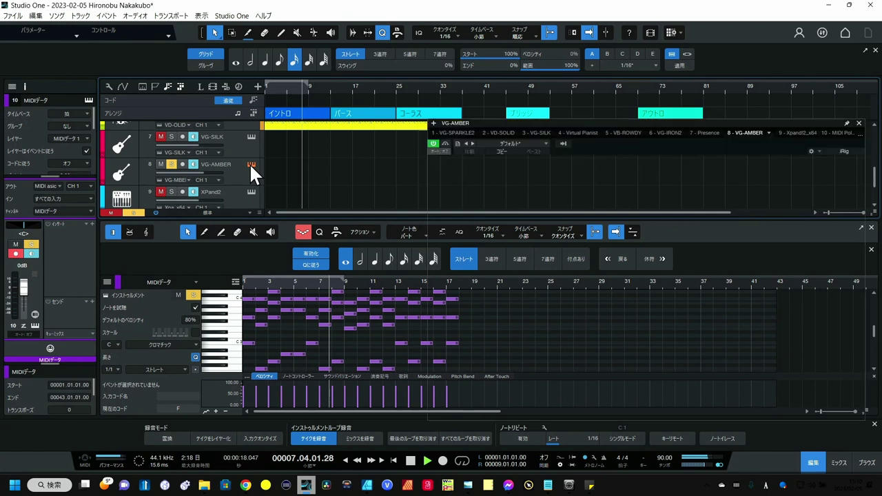
click(250, 165)
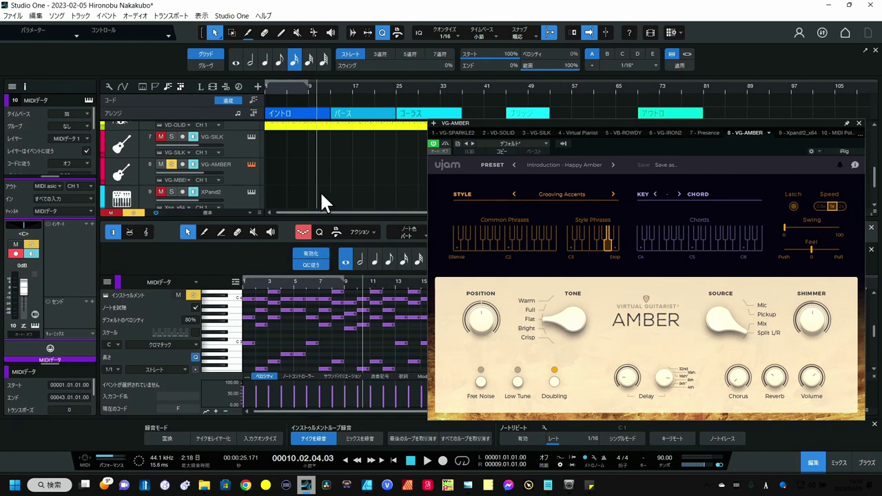
- Raise all notes in the MIDIデータ event by two octaves and check playback through the VG-AMBER guitar
click(372, 340)
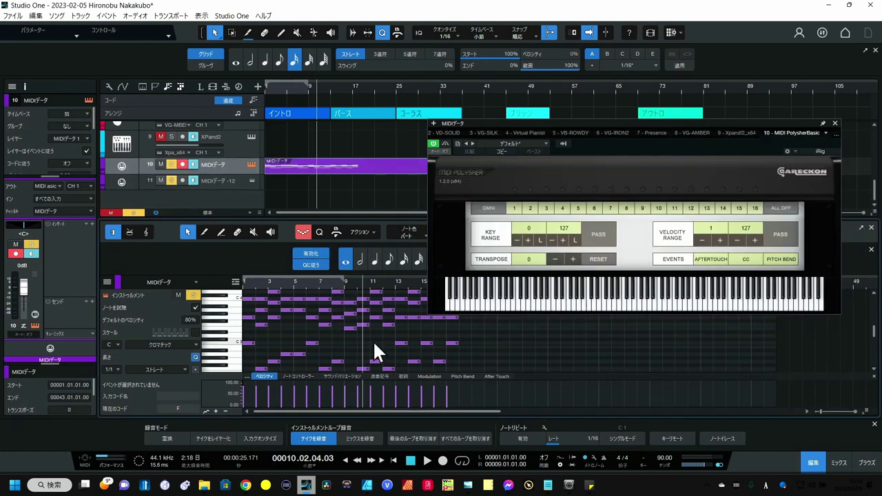
key(ctrl+a)
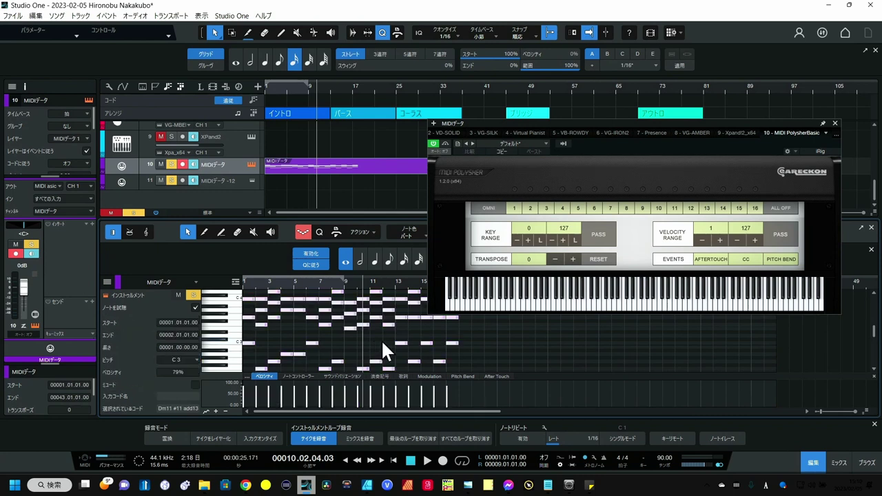
key(shift+Up)
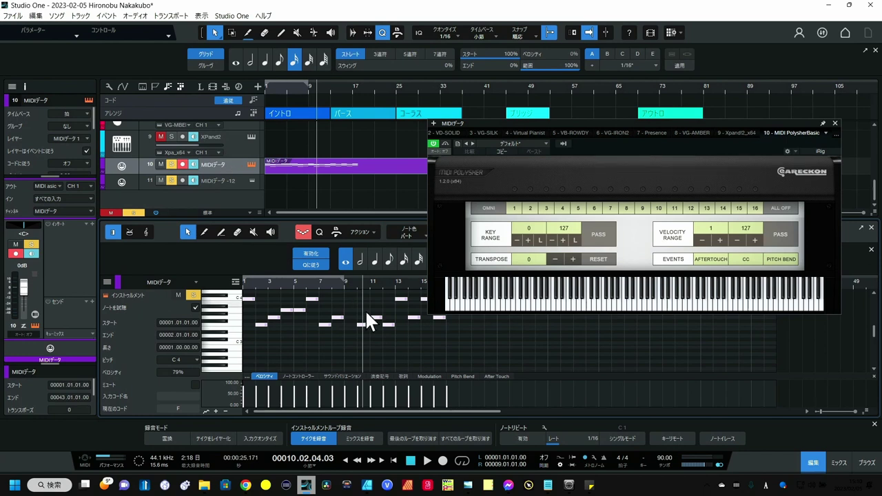
click(427, 458)
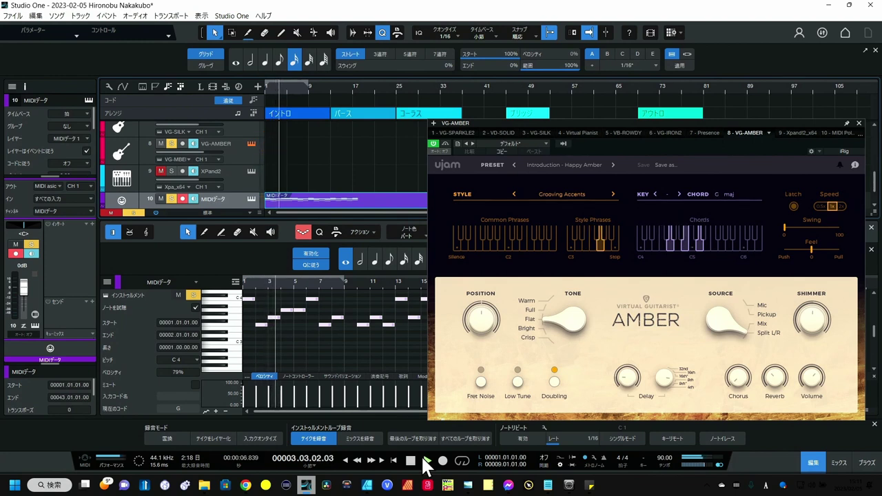
click(422, 458)
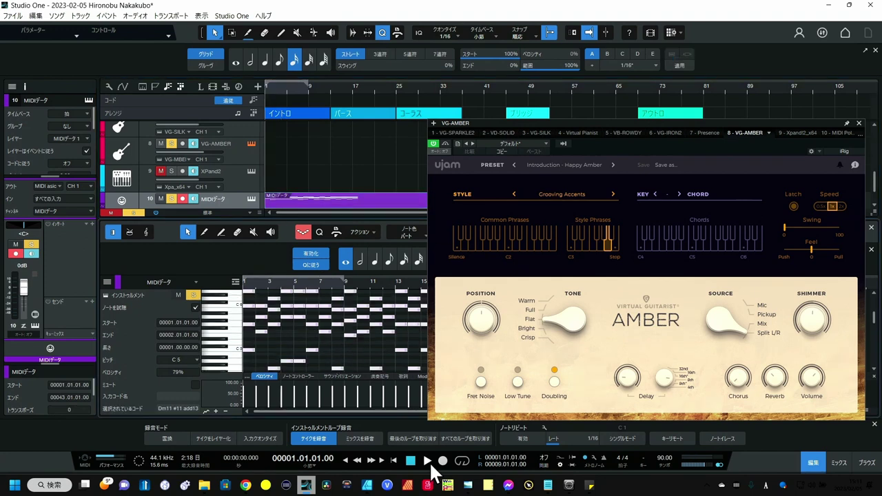
- Play the song and audition the VG-AMBER styles American 80s, American Folk, Americana, Ballad Groove and Brit Wall, ending on Busy Accents
click(428, 460)
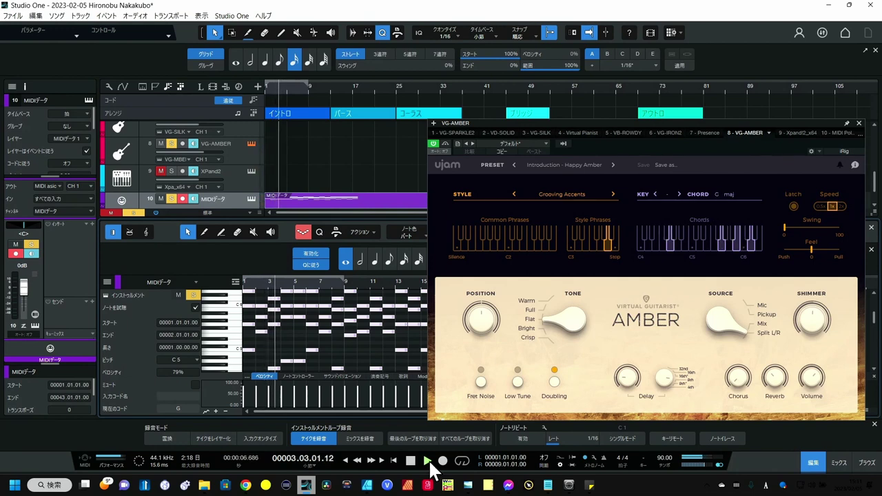
click(611, 193)
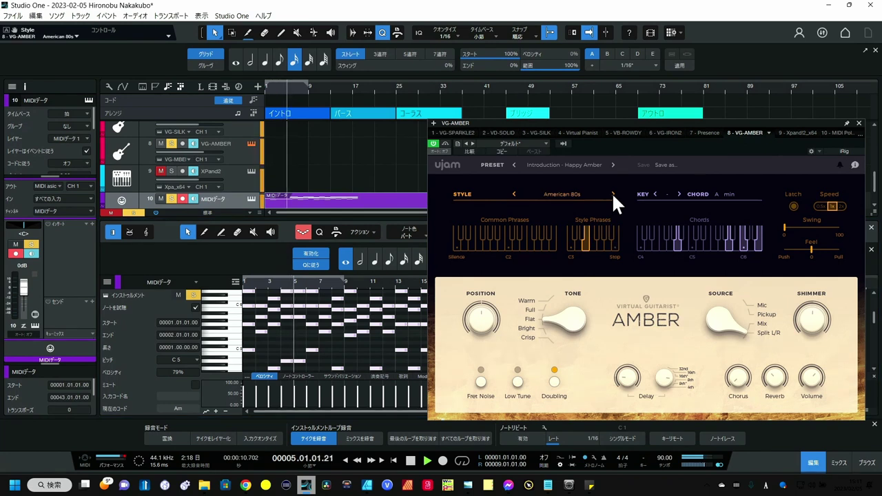
click(612, 193)
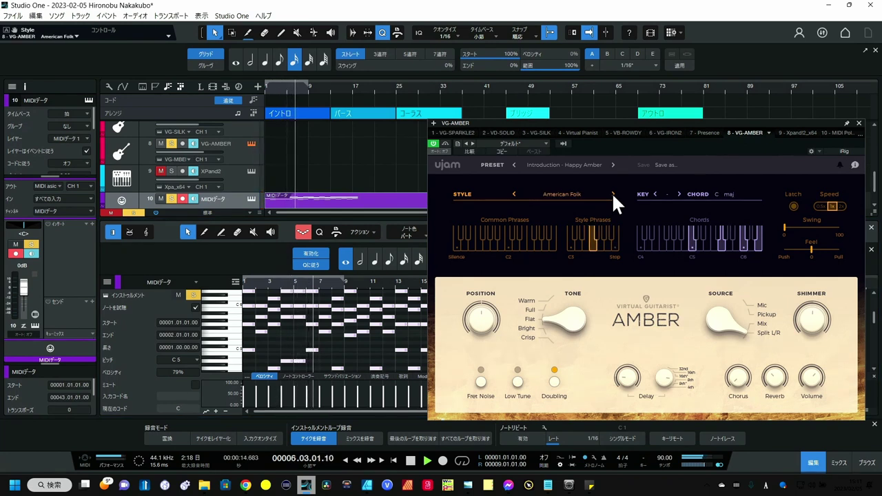
click(611, 193)
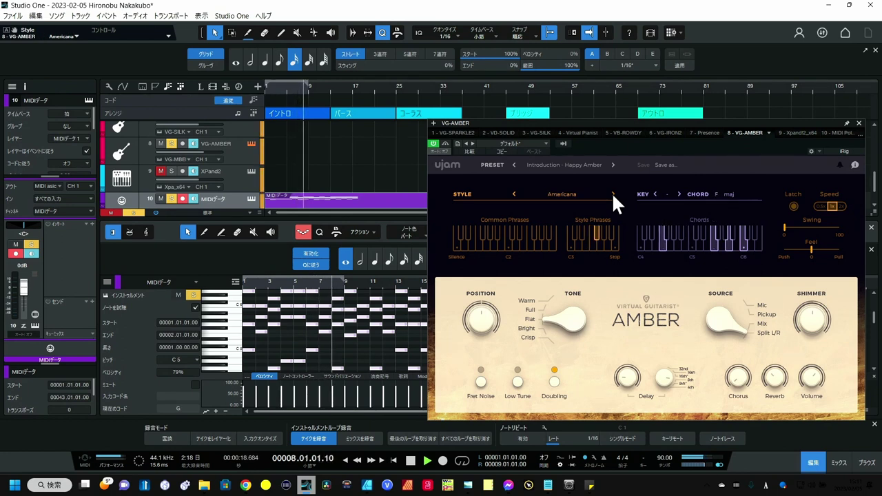
click(612, 193)
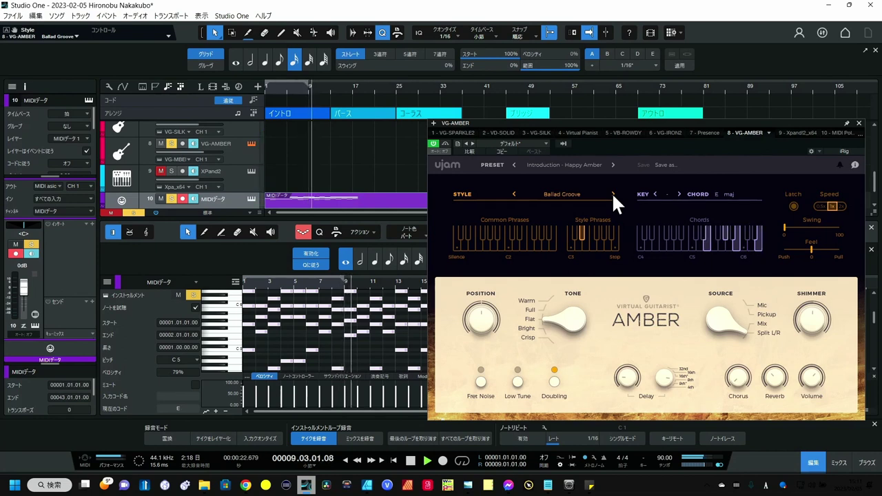
click(612, 192)
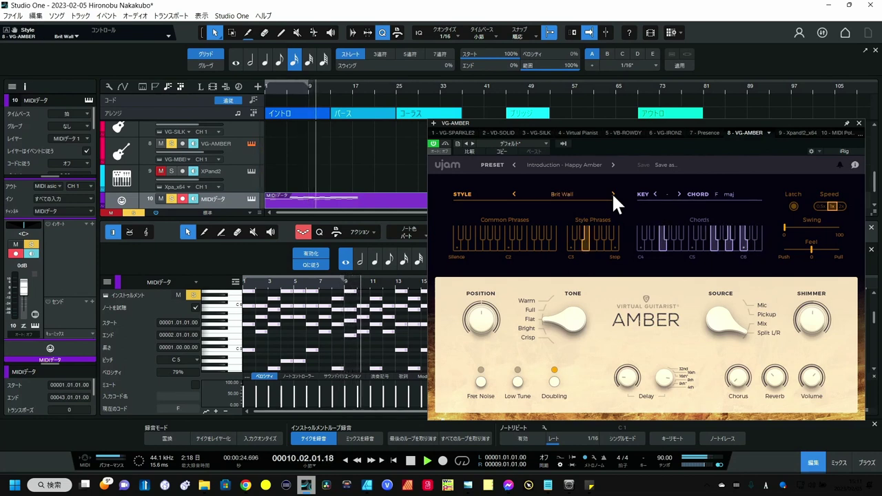
click(612, 192)
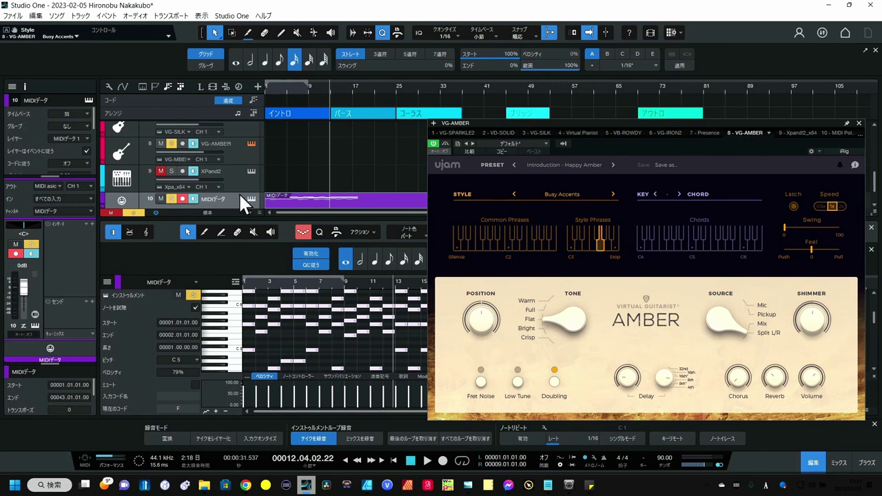
- Set the VB-ROWDY bass track's volume to -9.0 and play the song again
scroll(230, 183, up, 1)
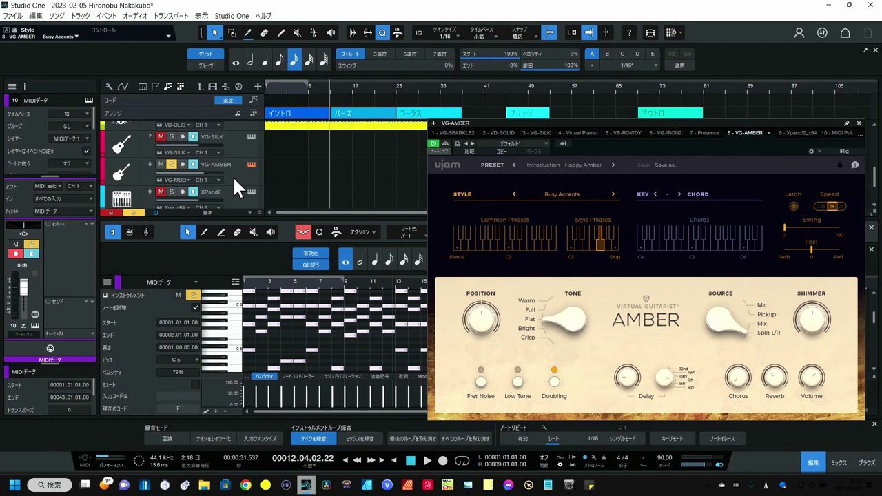
scroll(234, 179, up, 3)
click(234, 177)
click(425, 462)
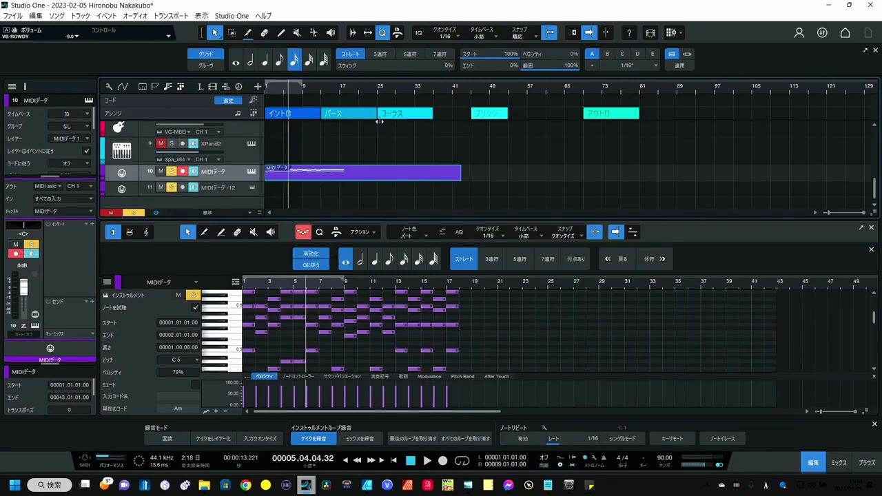
- Clear the notes from the MIDIデータ event and prepare half-note step input from bar 1, with Chord Worker open
double_click(400, 349)
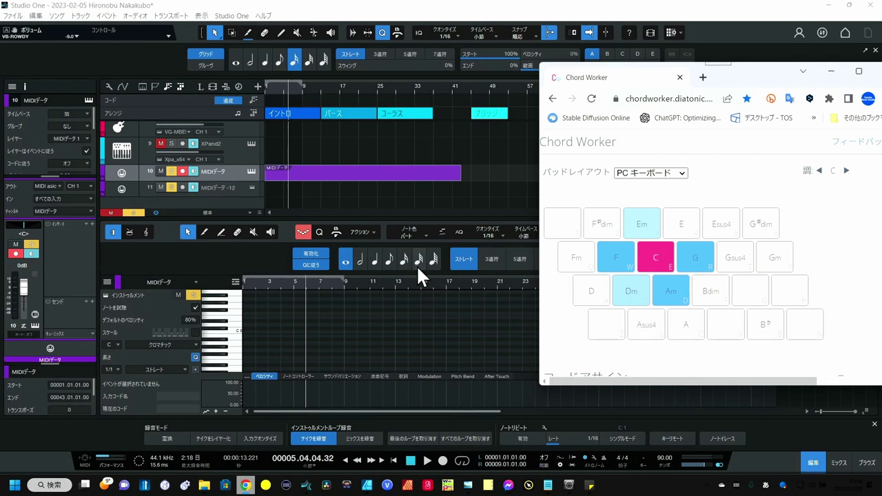
click(394, 462)
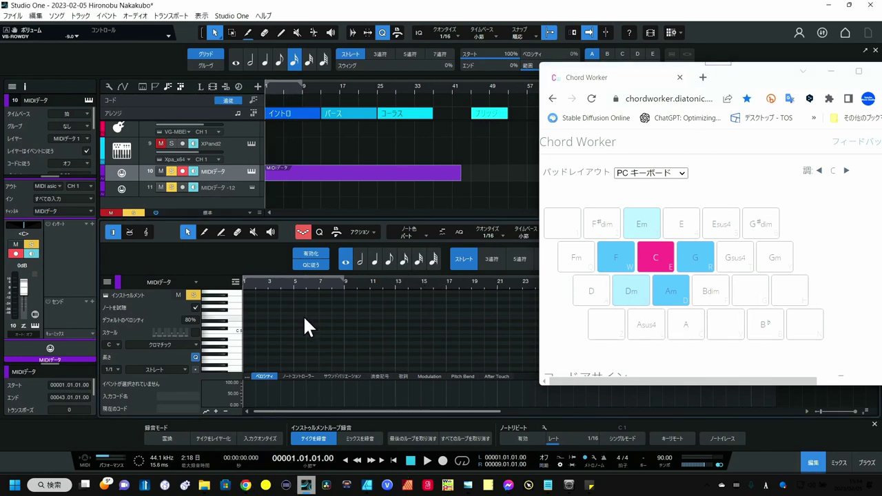
click(359, 260)
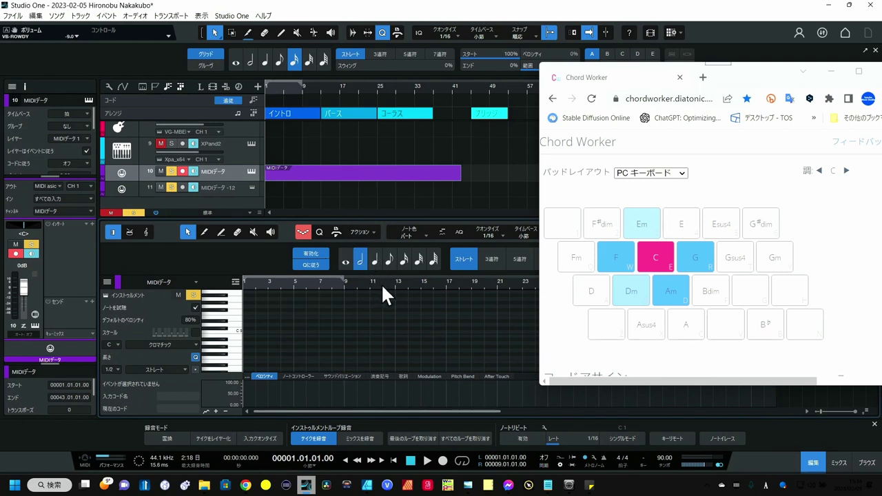
mouse_move(286, 292)
mouse_down()
mouse_move(341, 294)
mouse_move(251, 278)
mouse_move(270, 285)
mouse_up()
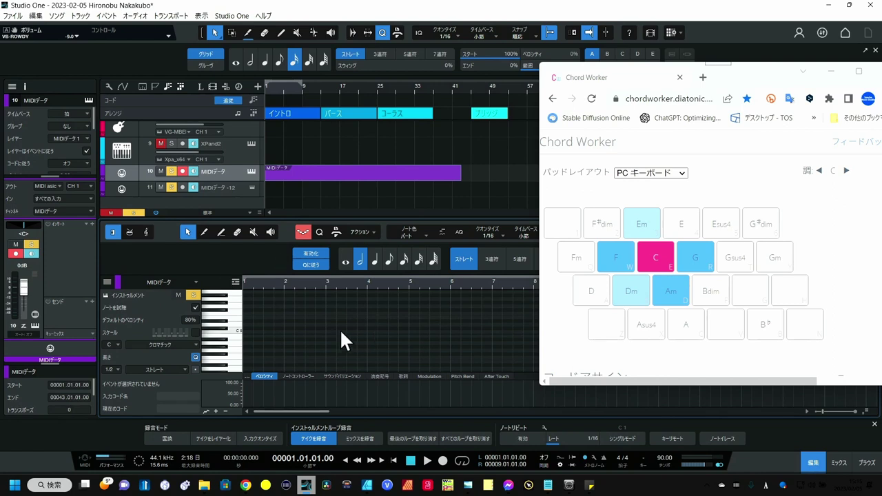
- Enter the half-note chords C, G, F, G, C and F from bar 1 using the Chord Worker pads
click(653, 265)
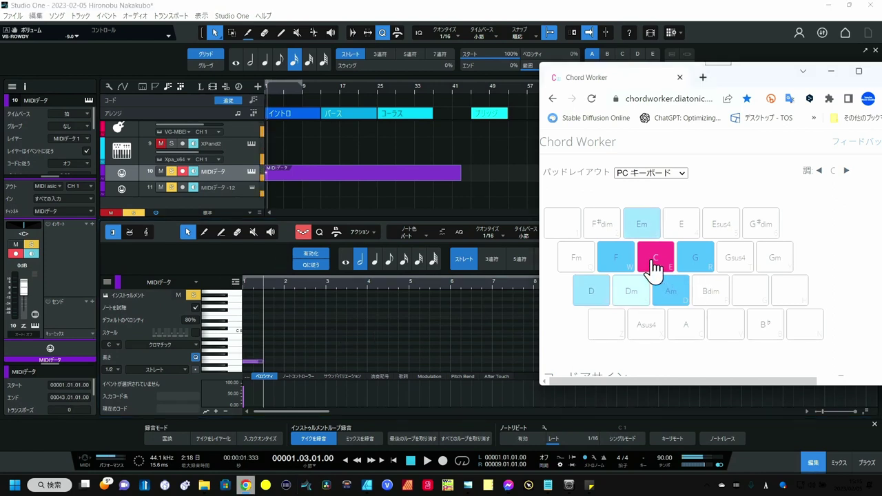
scroll(355, 321, down, 3)
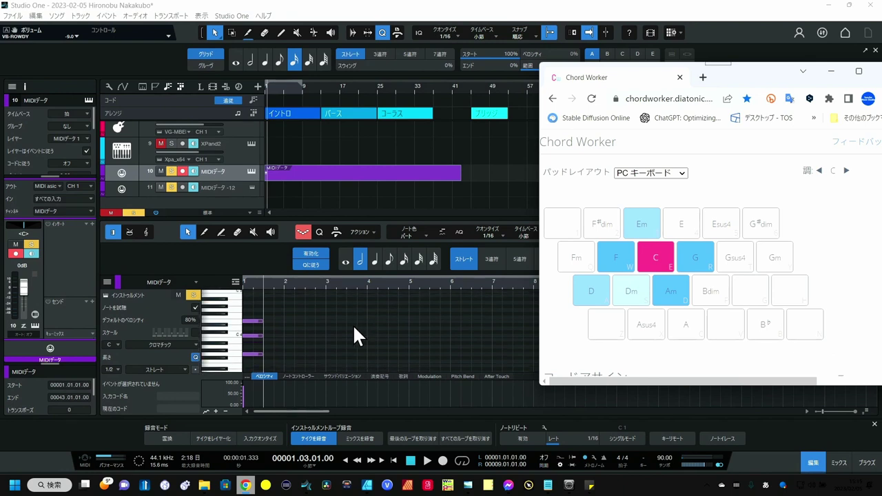
click(702, 262)
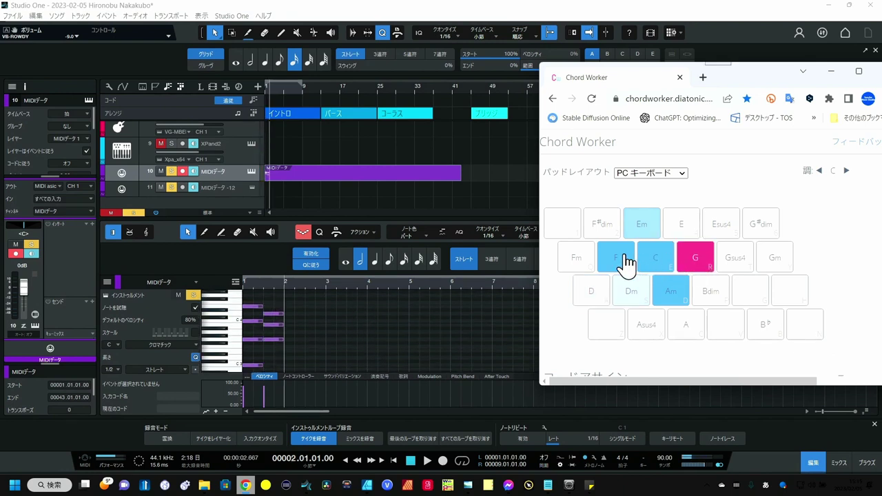
click(626, 262)
click(696, 262)
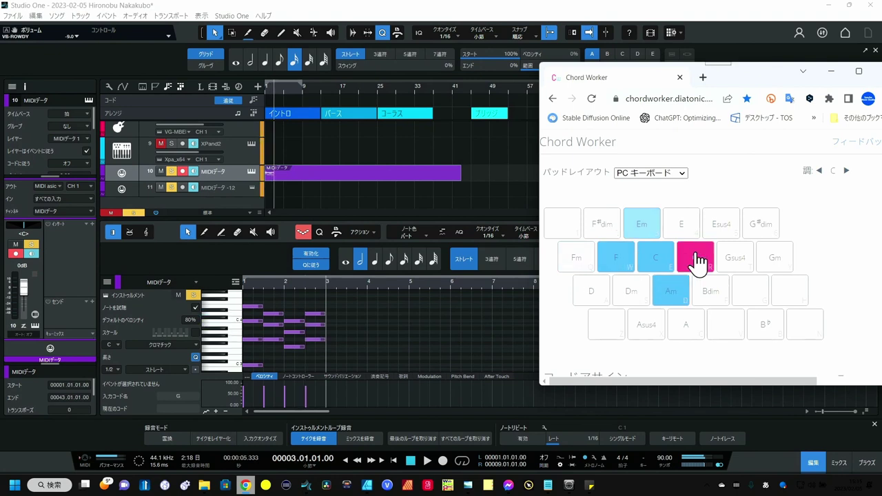
click(661, 264)
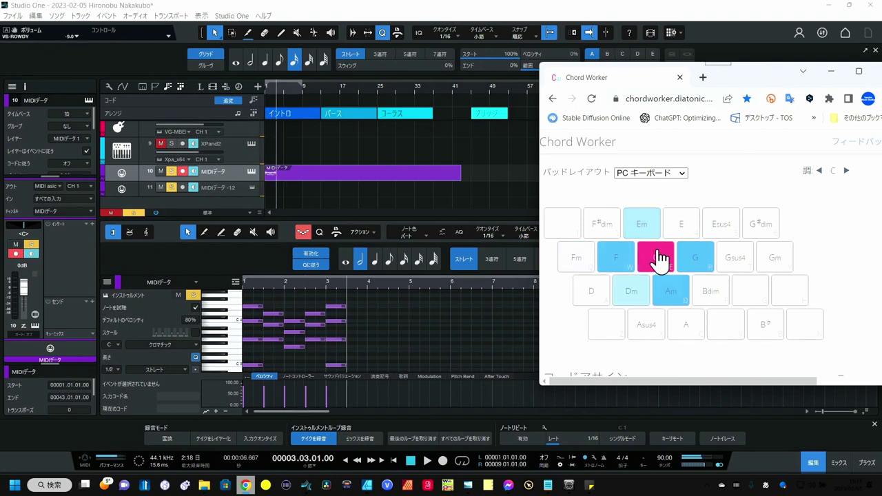
click(626, 256)
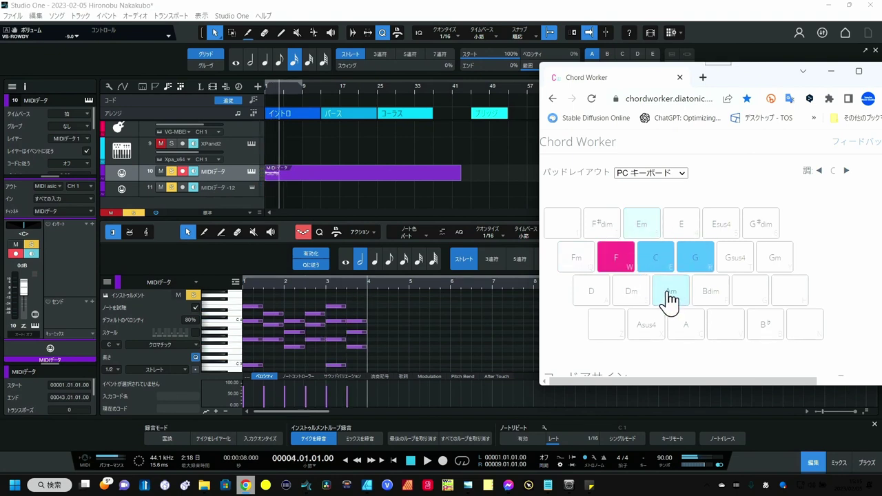
- Continue the progression from bar 4 with the half-note chords Am, G, F, C, G, Am and F
click(670, 298)
click(688, 261)
click(634, 261)
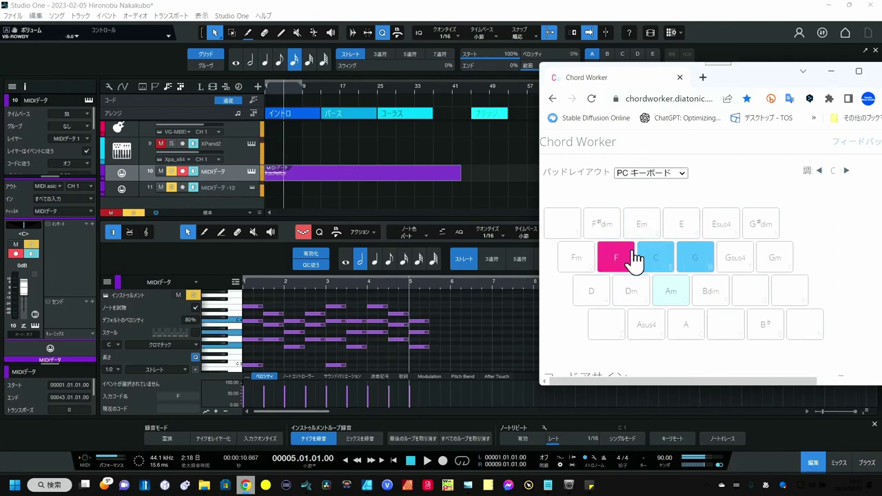
click(654, 265)
click(689, 262)
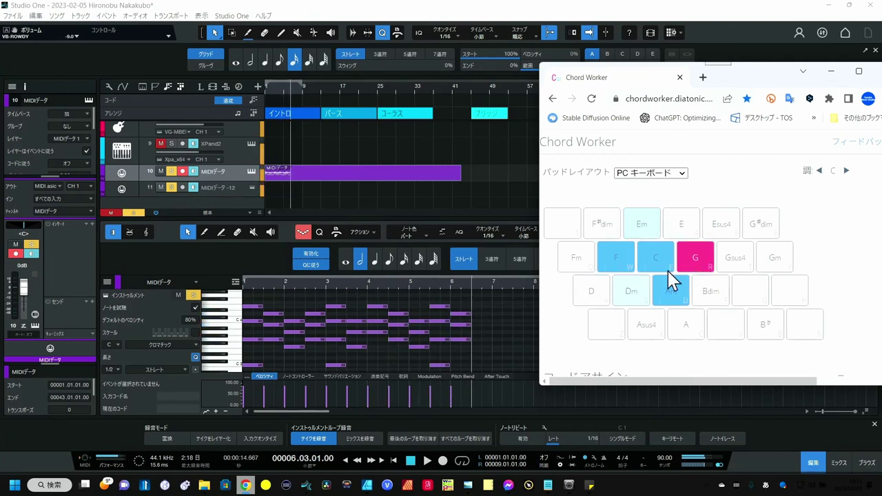
click(669, 295)
click(620, 269)
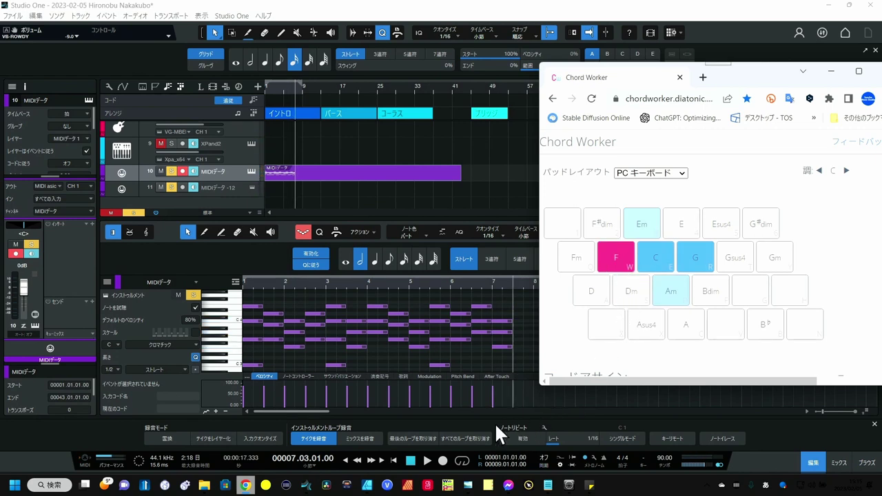
- Play the entered chords from the song start through Virtual Pianist, stop playback, and close the instrument window
click(393, 460)
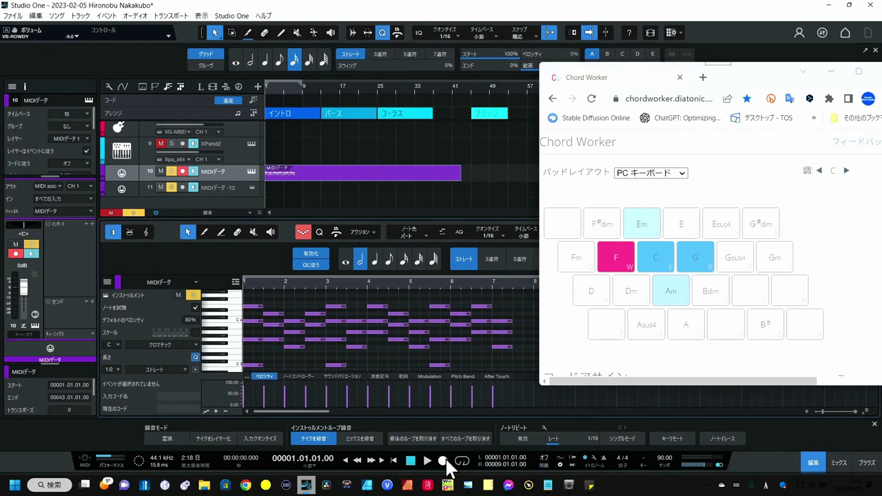
click(427, 460)
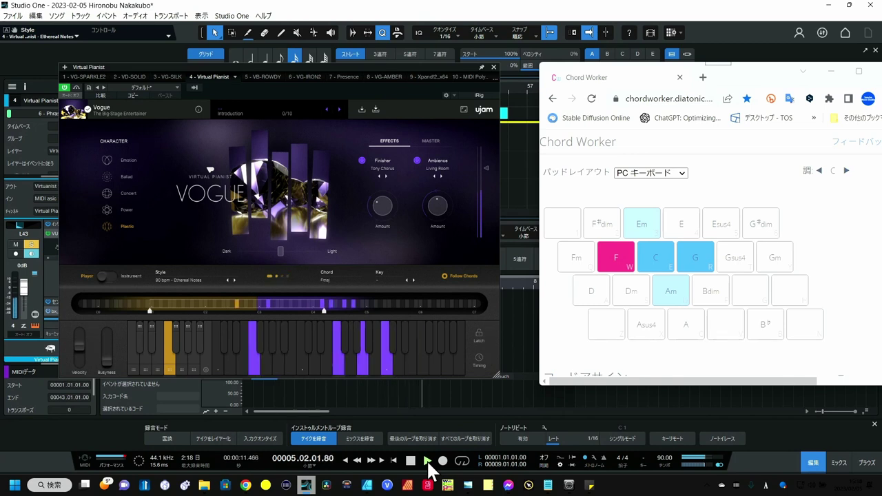
click(427, 459)
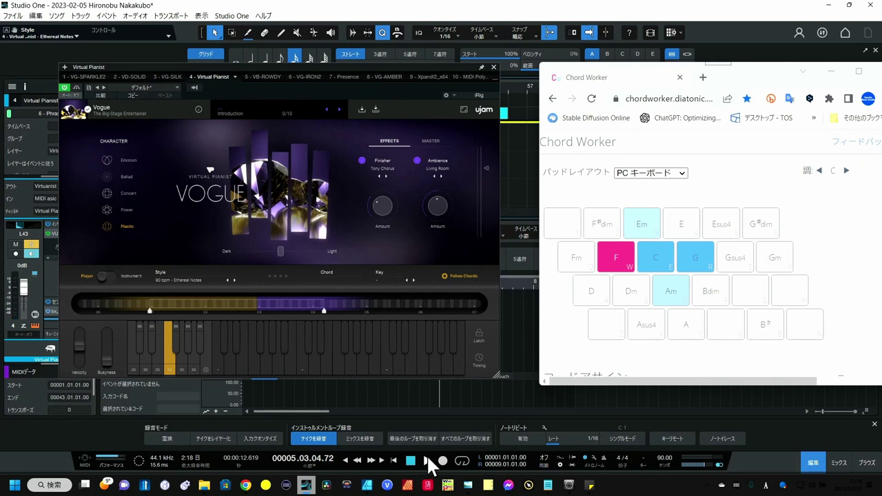
click(493, 67)
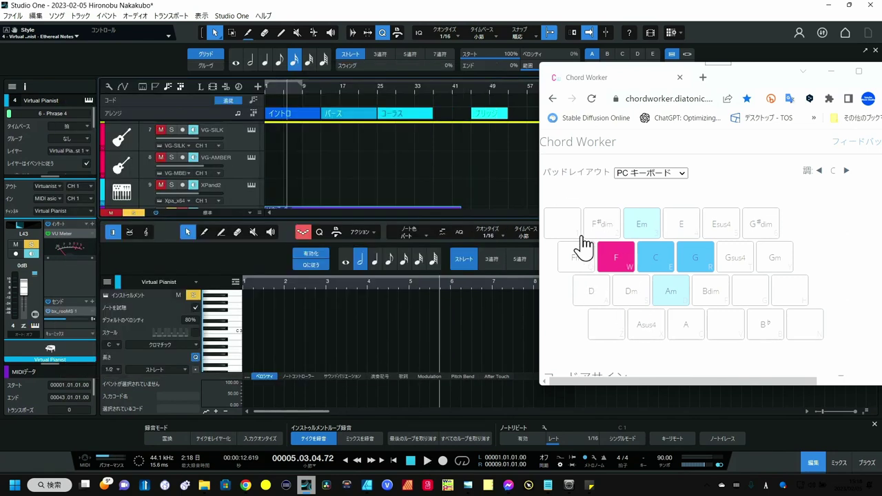